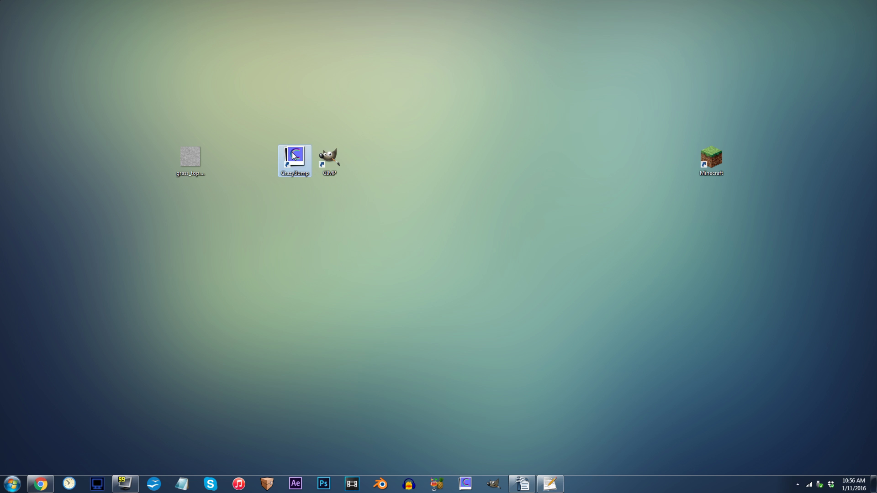
- Launch CrazyBump, check its Preferences, and bring up the image-type choice for opening a file
{"action": "double_click", "coordinate": [293, 155]}
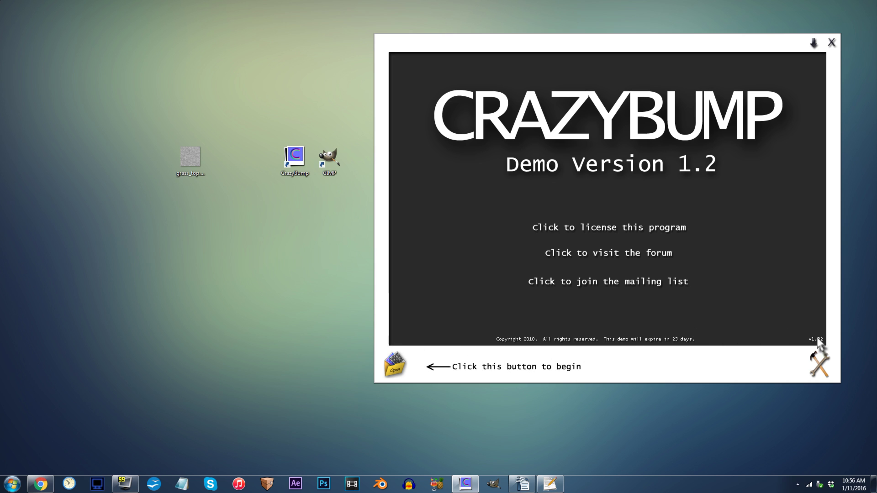
{"action": "left_click", "coordinate": [820, 362]}
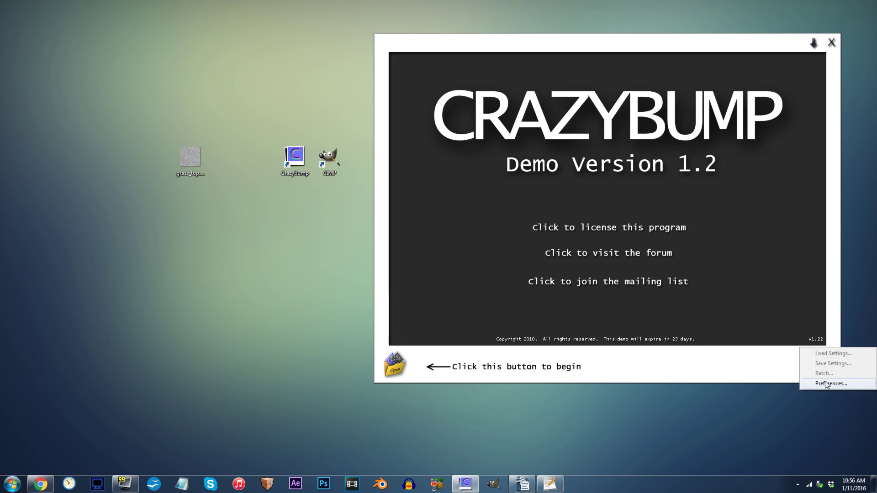
{"action": "left_click", "coordinate": [826, 384]}
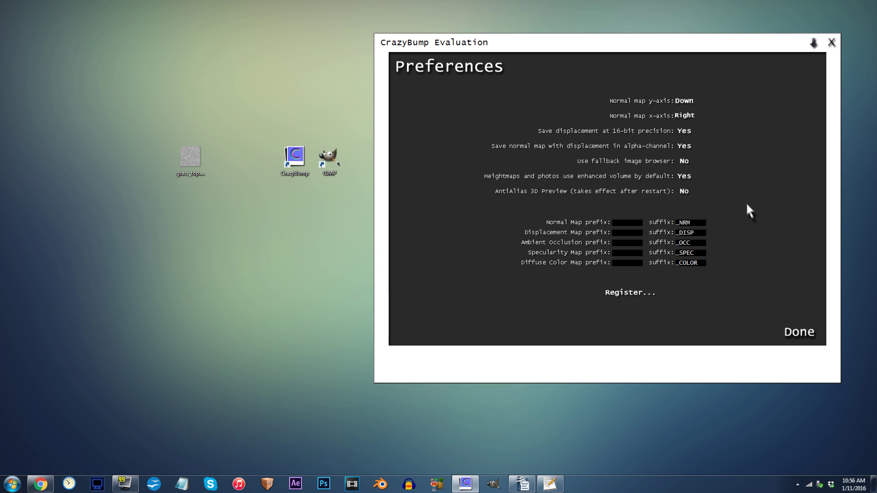
{"action": "left_click", "coordinate": [803, 338]}
{"action": "left_click", "coordinate": [396, 365]}
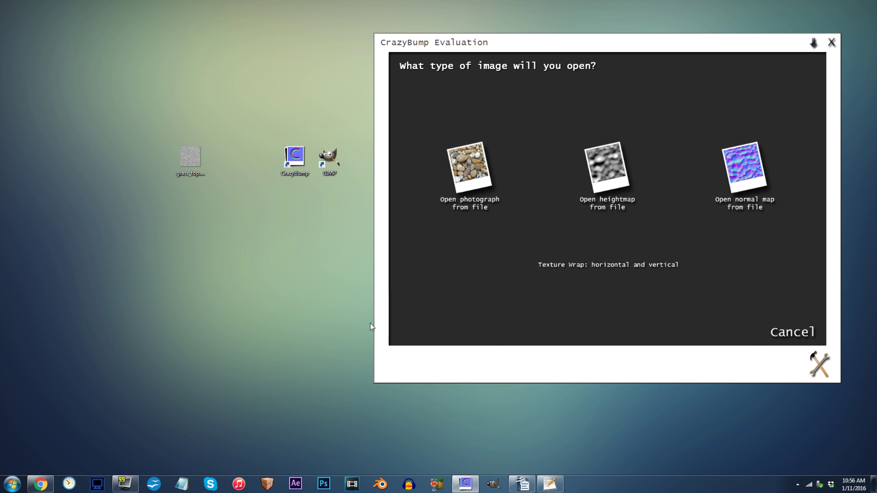
- Load grass_top.png as a photograph, pick the better shape, and set normal intensity to 25
{"action": "left_click_drag", "start_coordinate": [204, 169], "coordinate": [454, 226]}
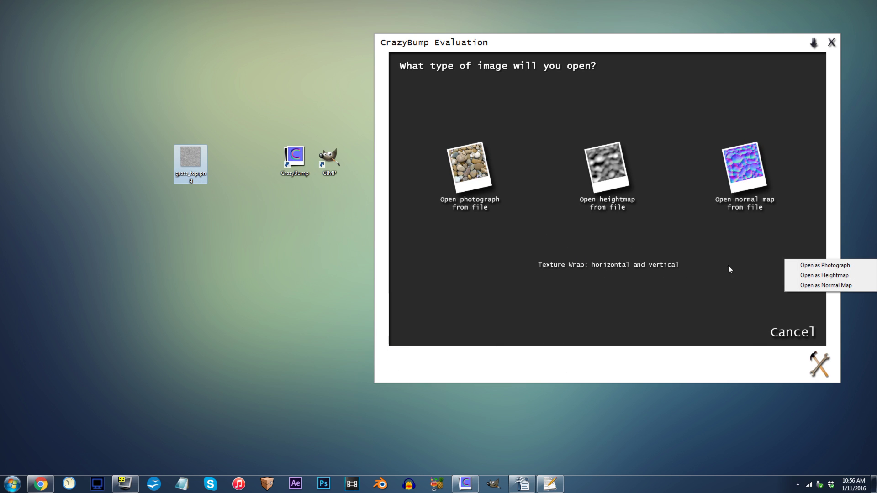
{"action": "left_click", "coordinate": [820, 267]}
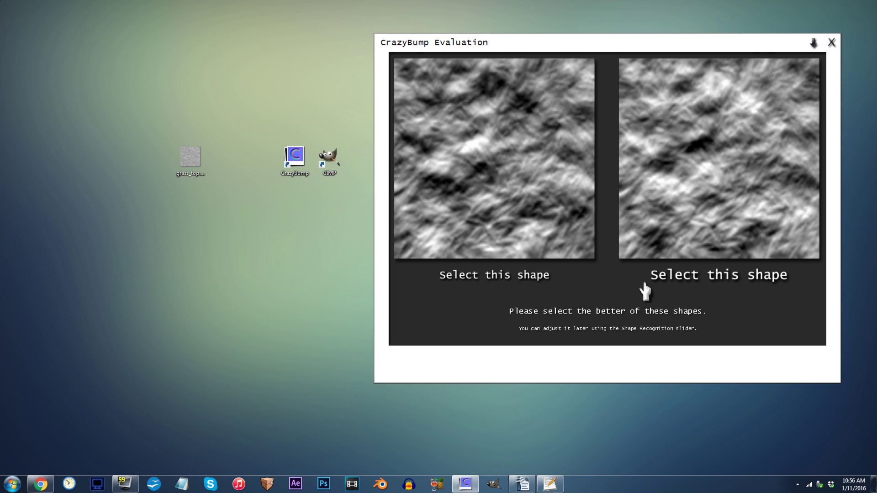
{"action": "left_click", "coordinate": [721, 168]}
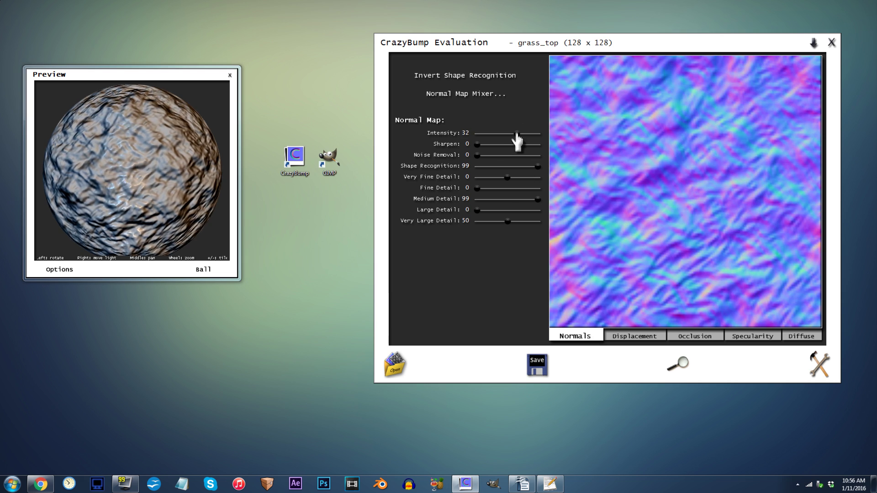
{"action": "left_click_drag", "start_coordinate": [522, 133], "coordinate": [476, 144]}
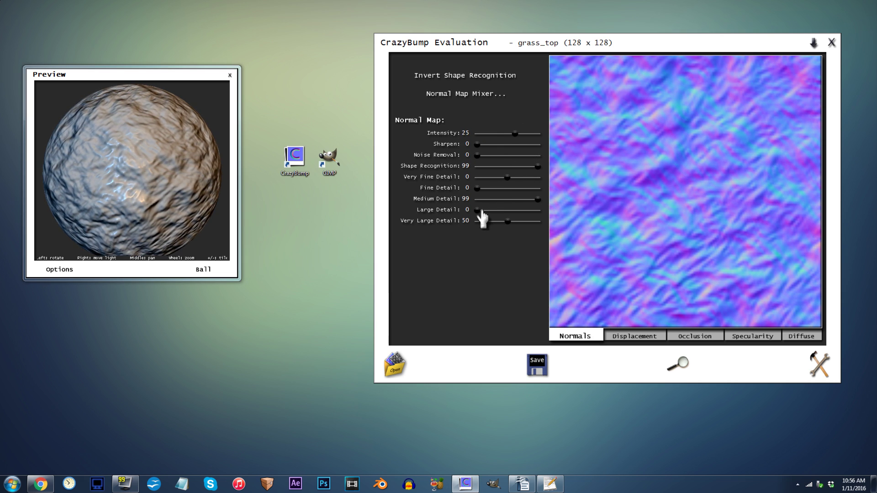
- Raise displacement Depth and Enhance Detail to 95, reset sharpening to 0, and preview on a box
{"action": "mouse_move", "coordinate": [507, 221]}
{"action": "left_mouse_down"}
{"action": "mouse_move", "coordinate": [528, 221]}
{"action": "mouse_move", "coordinate": [508, 221]}
{"action": "left_mouse_up"}
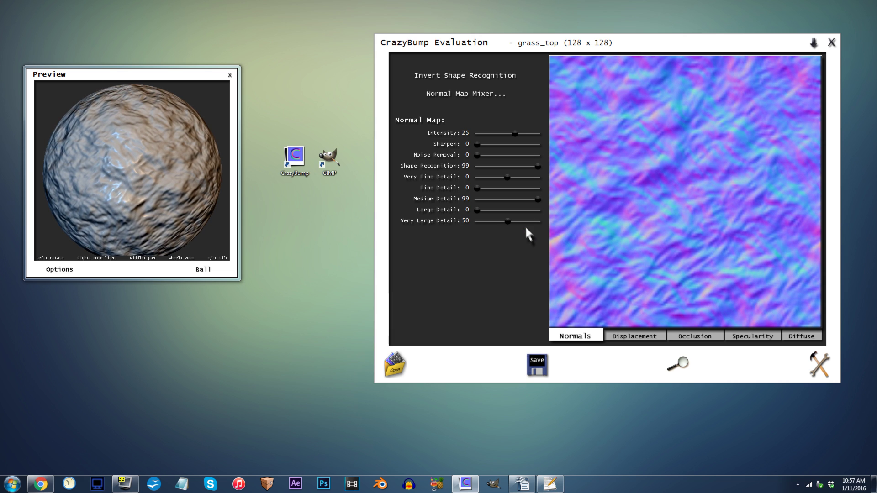
{"action": "left_click", "coordinate": [622, 337]}
{"action": "left_click_drag", "start_coordinate": [508, 267], "coordinate": [476, 288]}
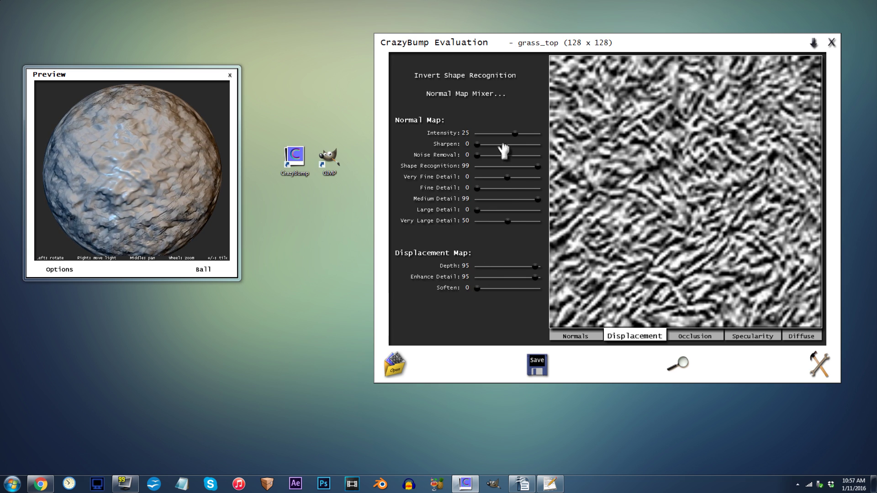
{"action": "left_click_drag", "start_coordinate": [504, 151], "coordinate": [473, 154]}
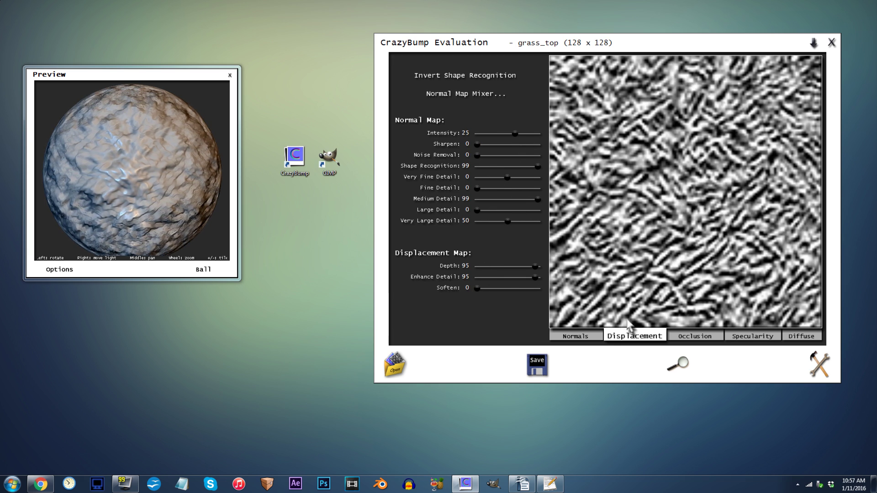
{"action": "left_click", "coordinate": [577, 336]}
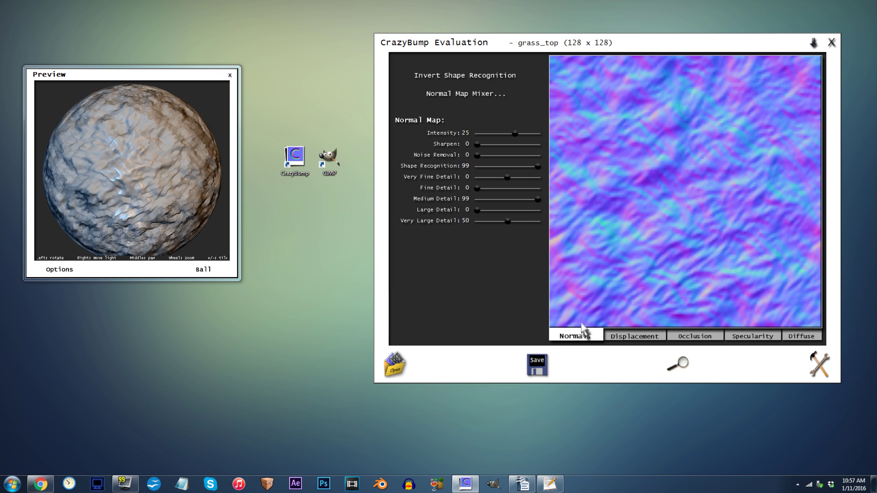
{"action": "left_click", "coordinate": [200, 270]}
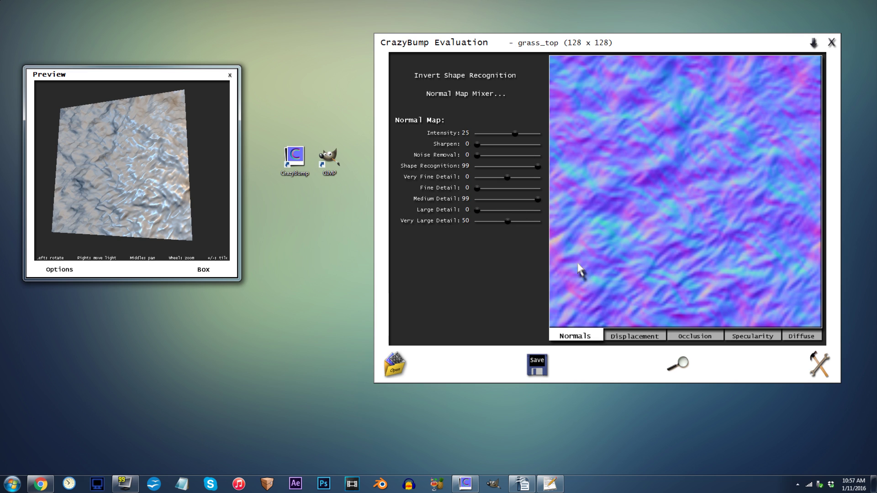
- Save the normal map to the desktop as grass_top_n.png and close the 3D preview
{"action": "left_click", "coordinate": [537, 363]}
{"action": "left_click", "coordinate": [532, 368]}
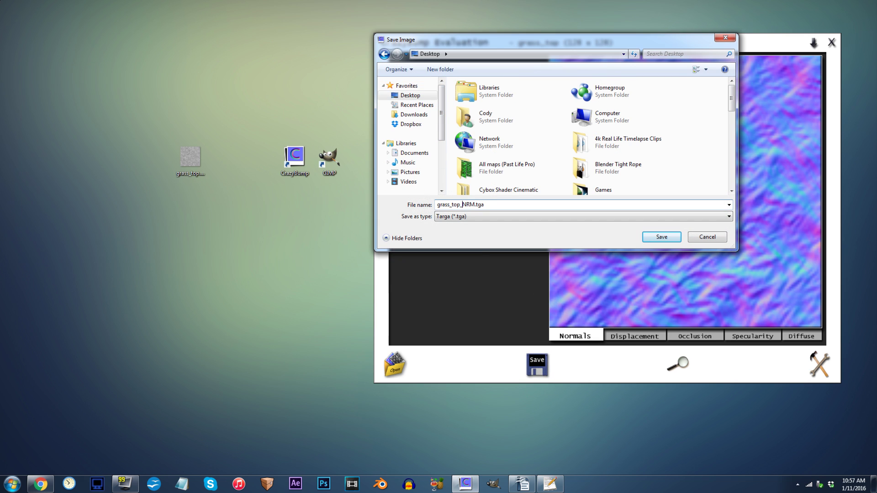
{"action": "type", "text": "n"}
{"action": "left_click", "coordinate": [463, 217]}
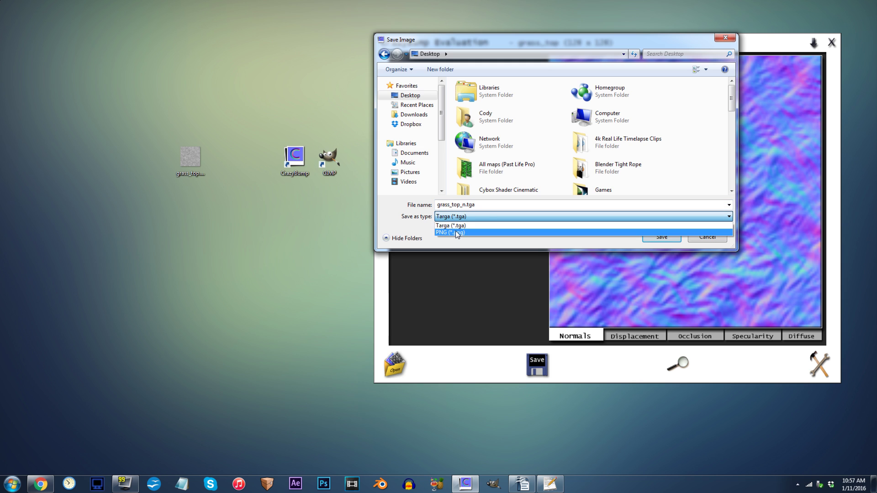
{"action": "left_click", "coordinate": [526, 229]}
{"action": "left_click", "coordinate": [653, 240]}
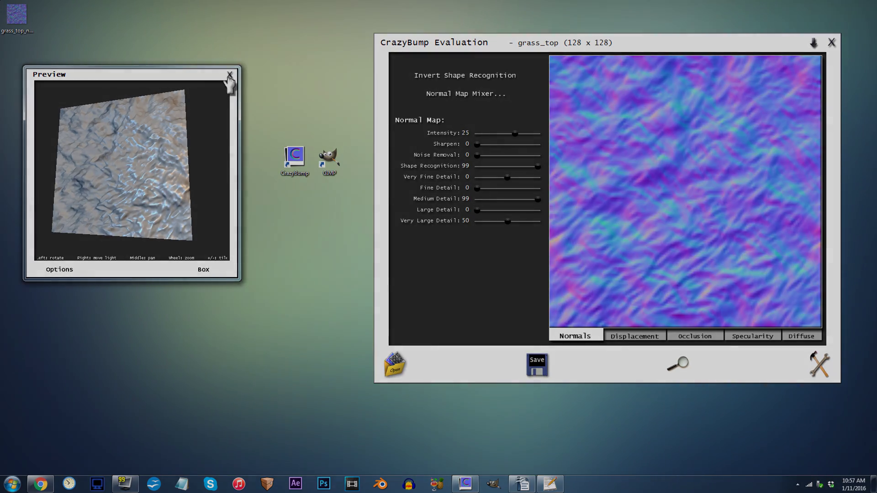
{"action": "left_click", "coordinate": [230, 75]}
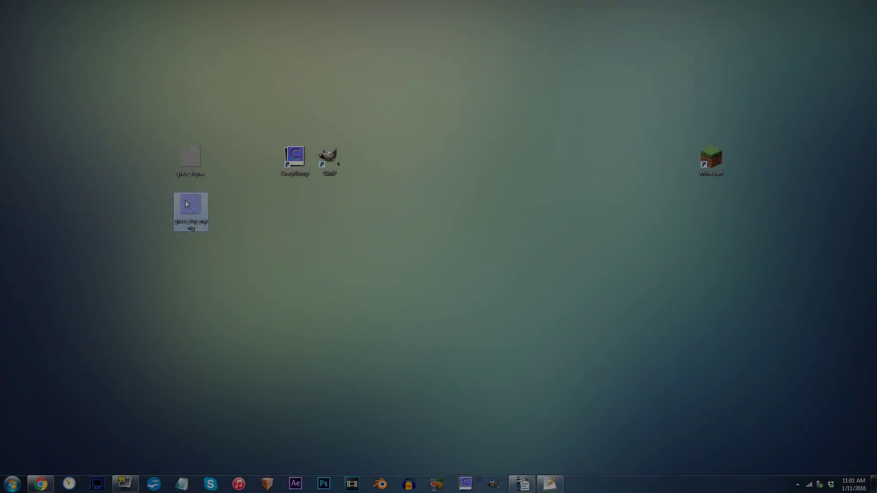
- Duplicate grass_top_n.png as grass_top_n - Copy.png in the desktop's top-left corner, then launch GIMP
{"action": "right_click", "coordinate": [186, 201]}
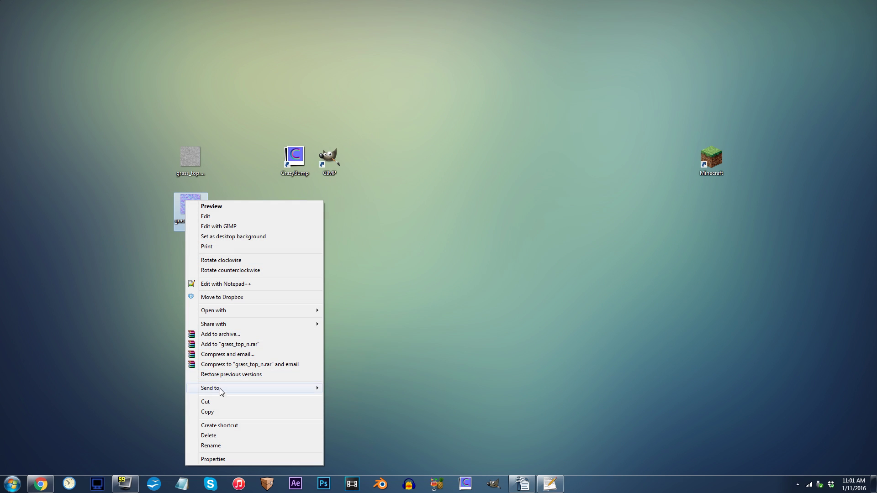
{"action": "left_click", "coordinate": [229, 412]}
{"action": "right_click", "coordinate": [216, 381]}
{"action": "left_click", "coordinate": [235, 309]}
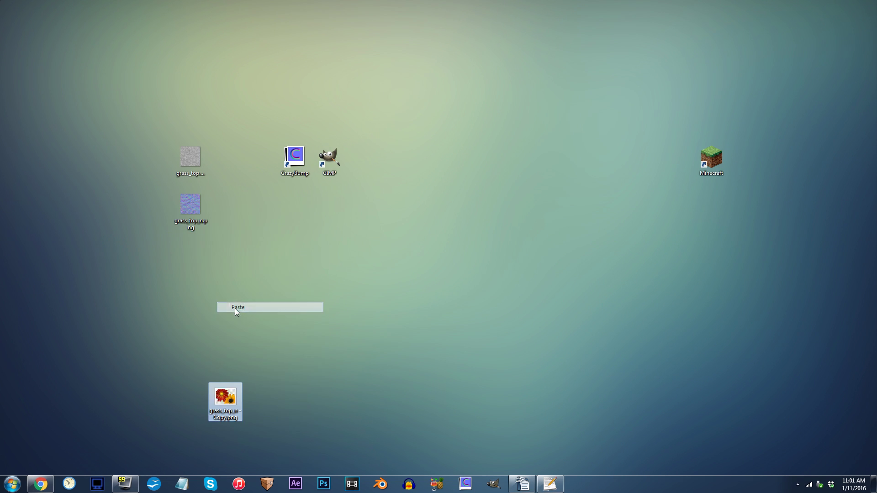
{"action": "left_click_drag", "start_coordinate": [220, 396], "coordinate": [28, 28]}
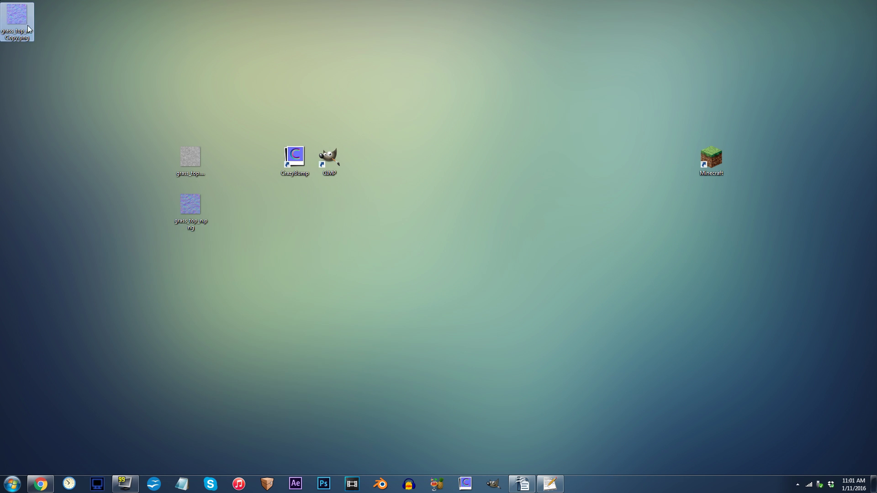
{"action": "double_click", "coordinate": [336, 158]}
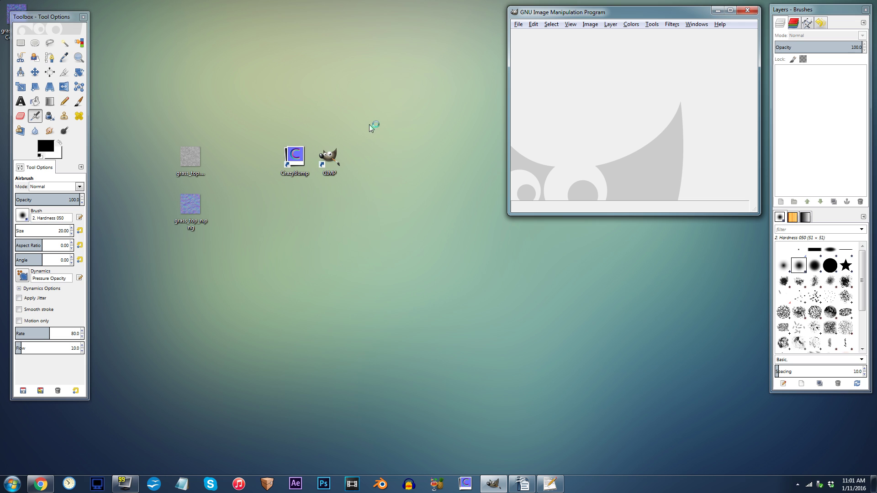
- Load grass_top_n - Copy.png into GIMP and anti-erase its transparent areas back to opaque at size 278
{"action": "left_click_drag", "start_coordinate": [16, 13], "coordinate": [548, 75]}
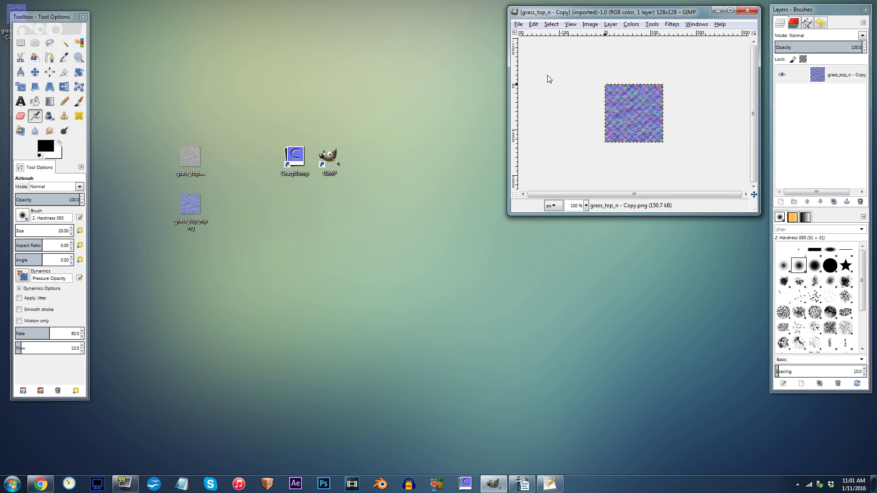
{"action": "scroll", "coordinate": [635, 104], "scroll_direction": "up", "scroll_amount": 2, "text": "ctrl"}
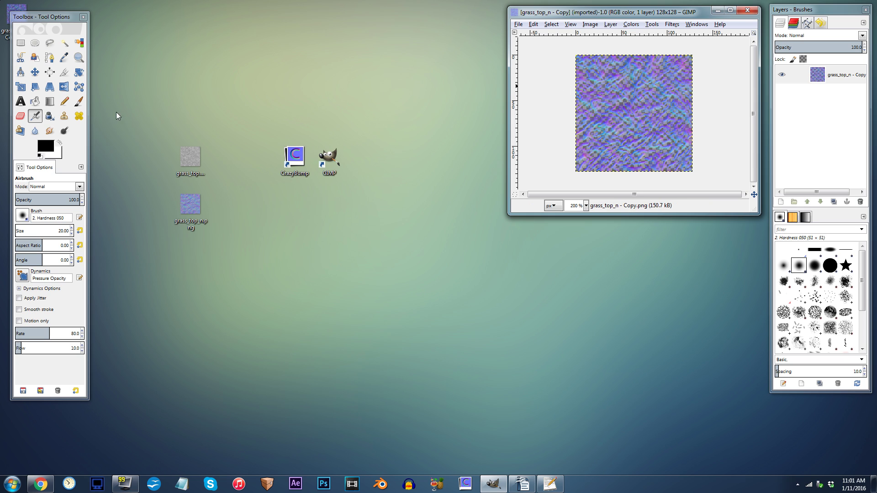
{"action": "left_click", "coordinate": [20, 116]}
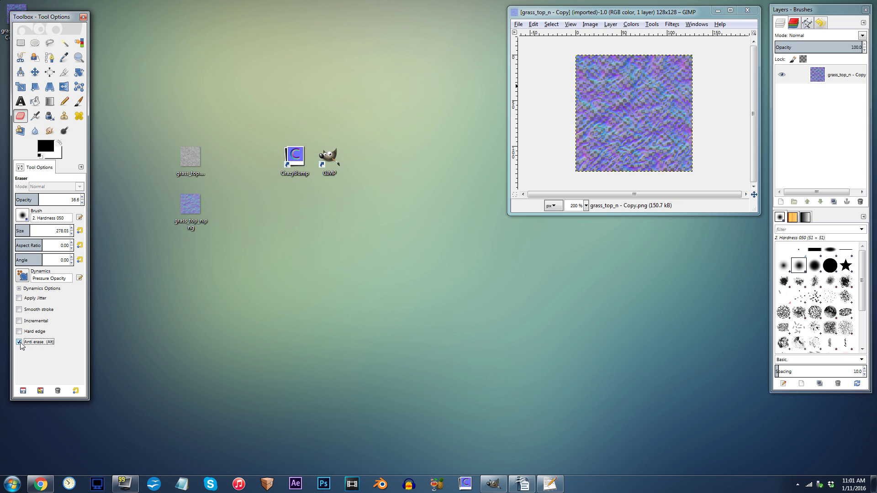
{"action": "left_click", "coordinate": [633, 114]}
{"action": "left_click", "coordinate": [633, 112]}
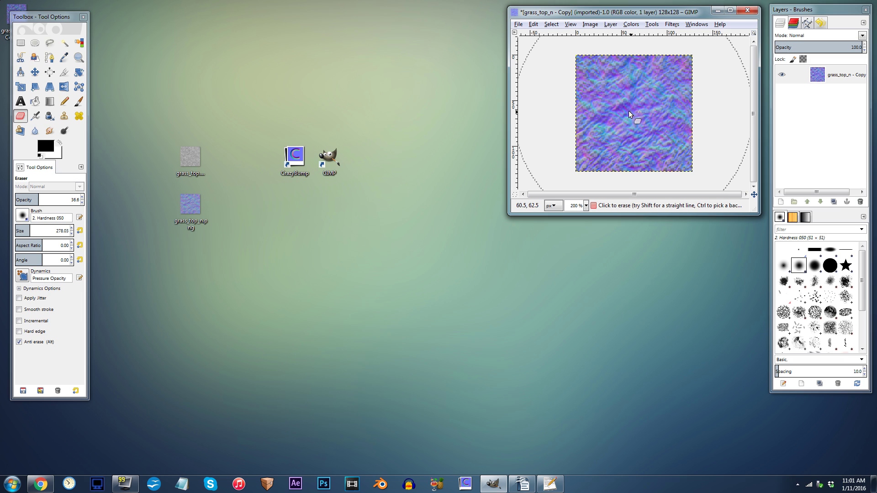
{"action": "left_click", "coordinate": [518, 25]}
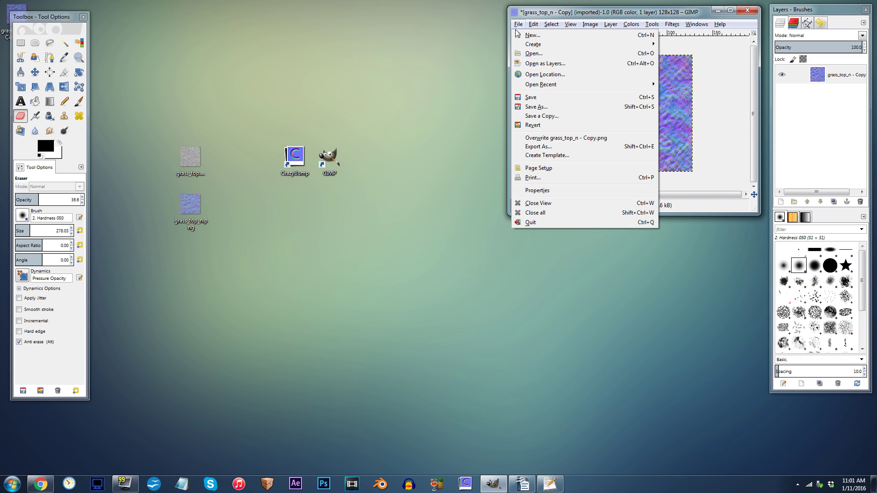
- Overwrite grass_top_n - Copy.png, move it below grass_top_n.png, and relaunch CrazyBump
{"action": "left_click", "coordinate": [555, 138]}
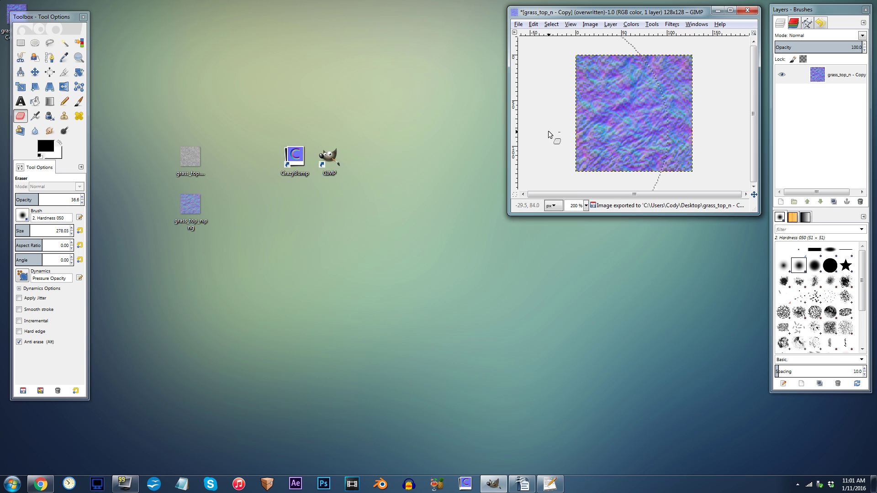
{"action": "left_click_drag", "start_coordinate": [6, 4], "coordinate": [181, 252]}
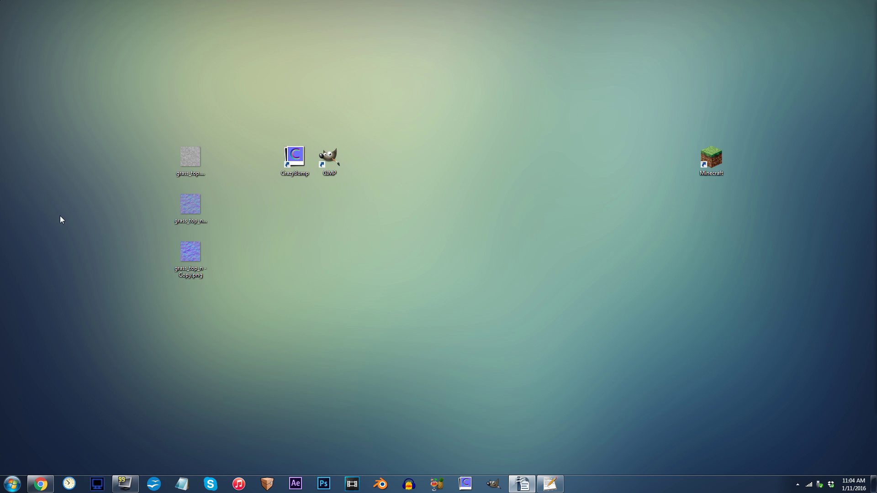
{"action": "double_click", "coordinate": [294, 157]}
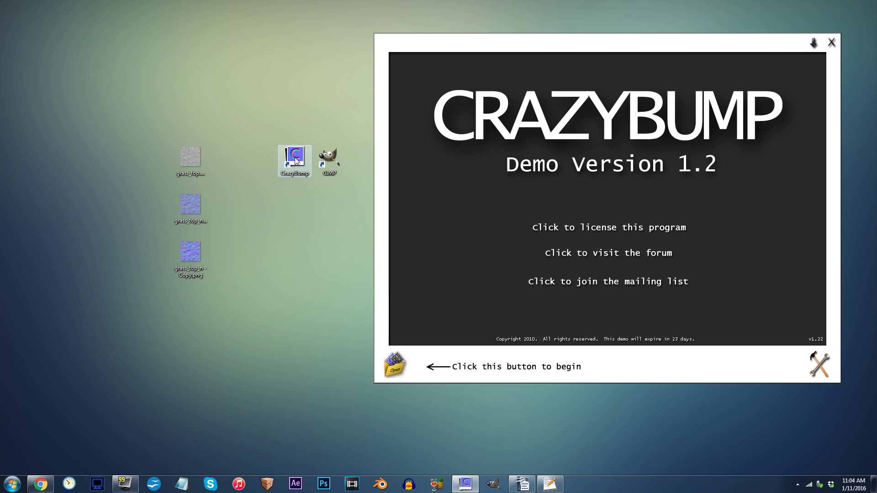
- Load grass_top_n - Copy.png as a normal map and darken specularity to brightness 38, contrast 21
{"action": "left_click_drag", "start_coordinate": [182, 262], "coordinate": [478, 248]}
{"action": "left_click", "coordinate": [805, 294]}
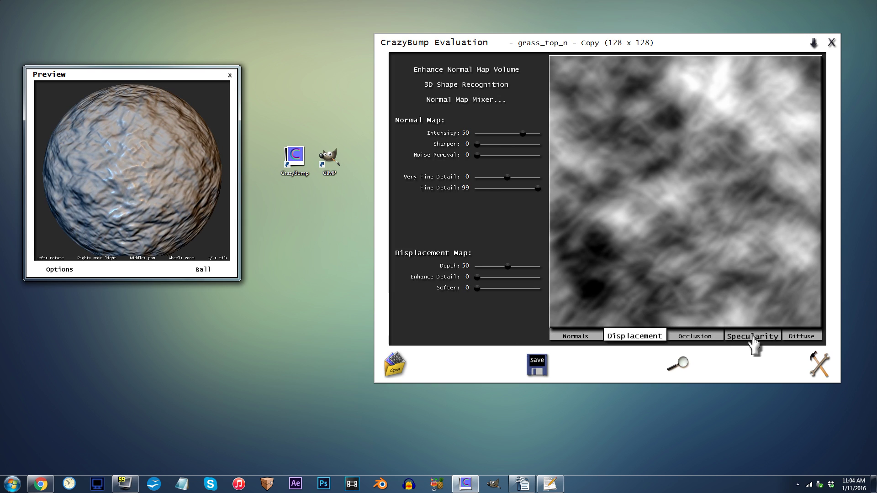
{"action": "left_click", "coordinate": [733, 334]}
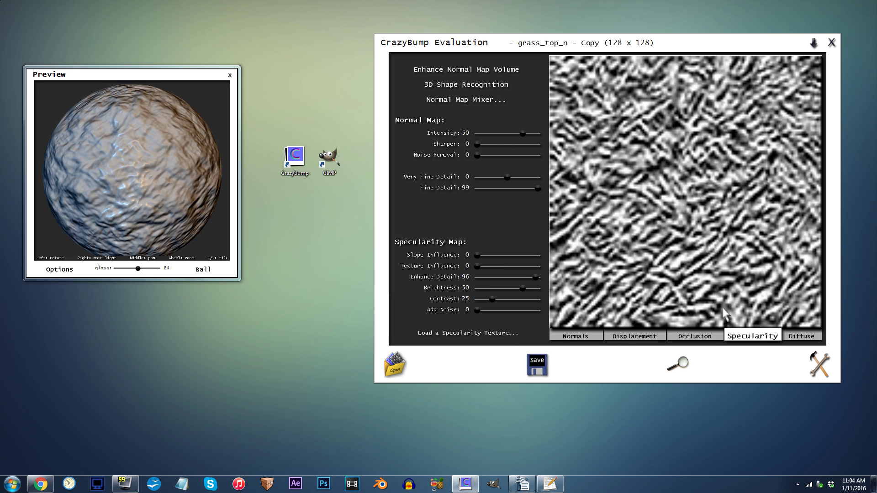
{"action": "left_click_drag", "start_coordinate": [536, 287], "coordinate": [519, 290]}
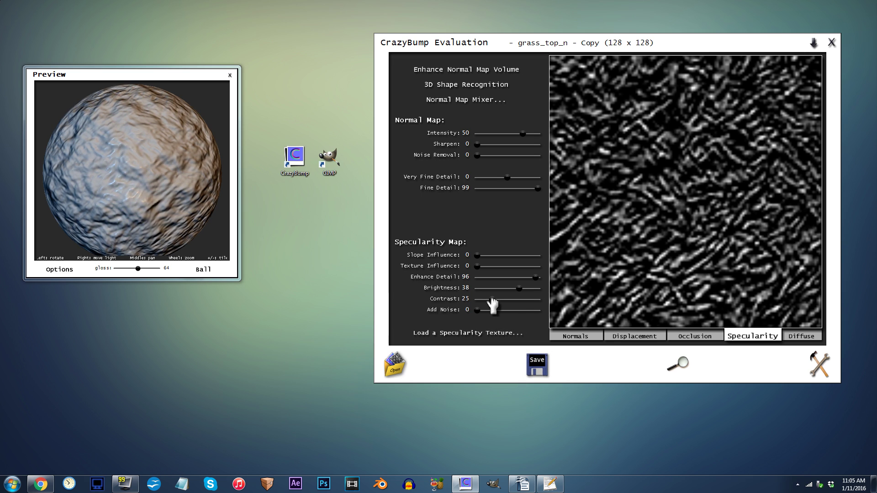
{"action": "left_click_drag", "start_coordinate": [492, 299], "coordinate": [489, 299]}
- Save the specularity map as grass_top_s, close the preview, and place the file beside the other maps
{"action": "left_click", "coordinate": [527, 358]}
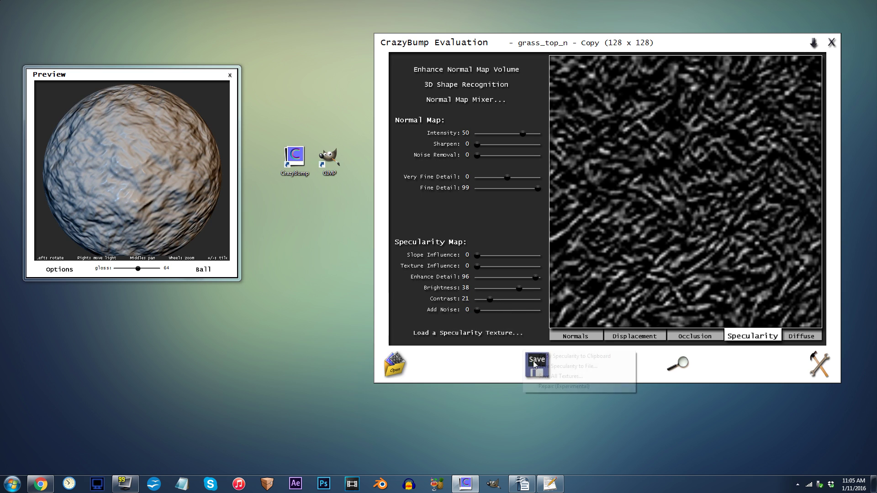
{"action": "left_click", "coordinate": [540, 366]}
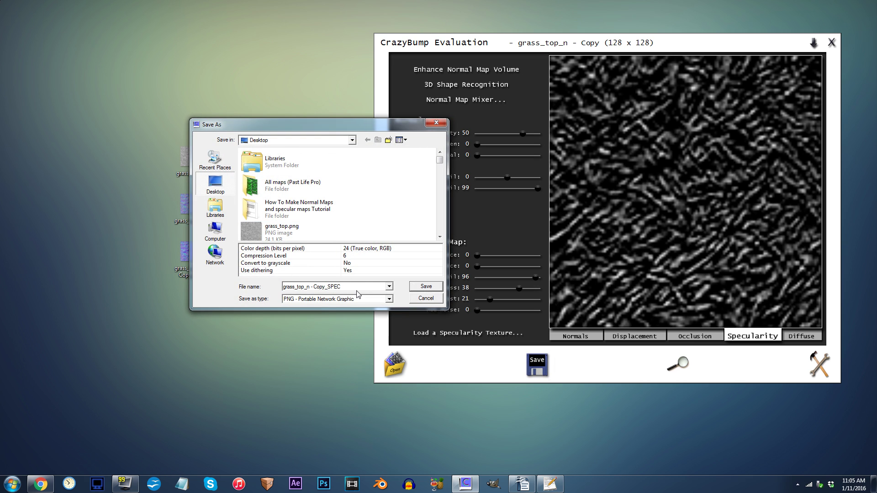
{"action": "key", "text": "BackSpace"}
{"action": "key", "text": "BackSpace"}
{"action": "key", "text": "BackSpace"}
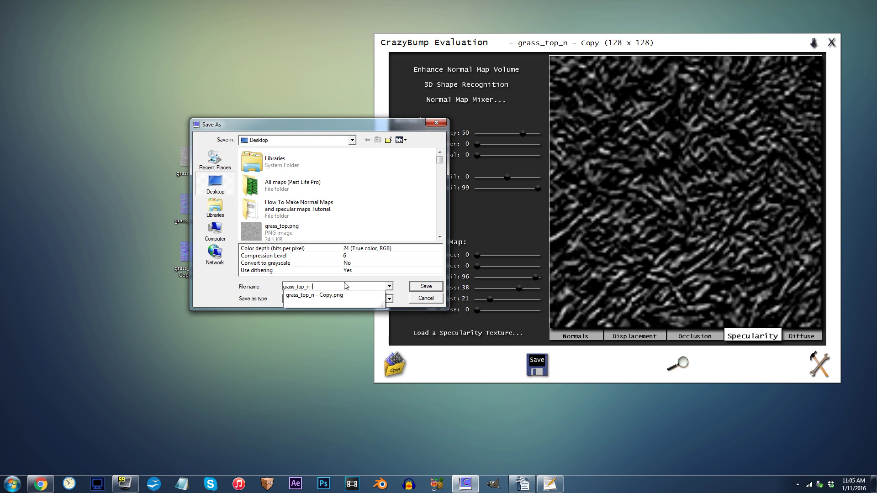
{"action": "key", "text": "BackSpace"}
{"action": "key", "text": "BackSpace"}
{"action": "type", "text": "s"}
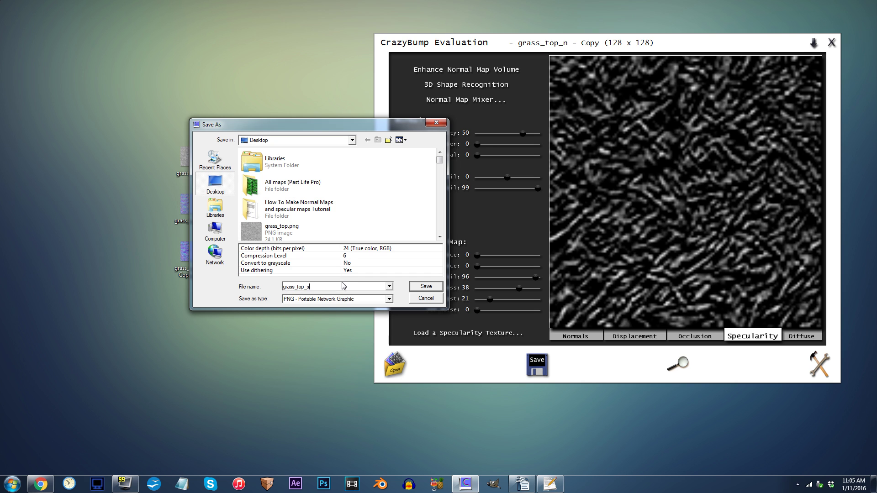
{"action": "left_click", "coordinate": [435, 288]}
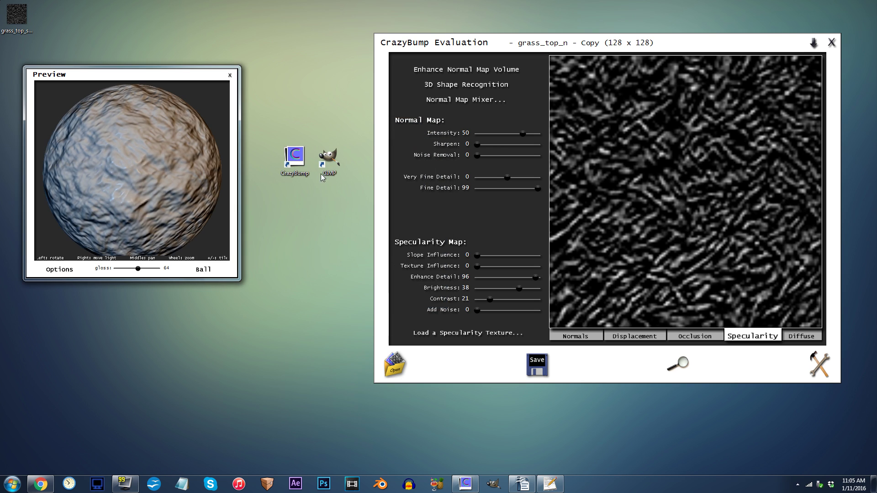
{"action": "left_click", "coordinate": [230, 74]}
{"action": "left_click_drag", "start_coordinate": [16, 16], "coordinate": [192, 319]}
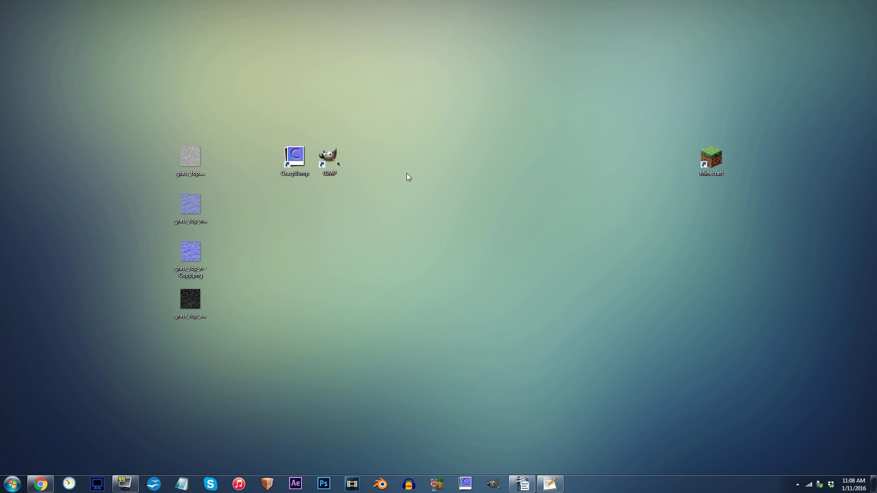
- Launch GIMP and load grass_top_n - Copy.png into it
{"action": "double_click", "coordinate": [330, 157]}
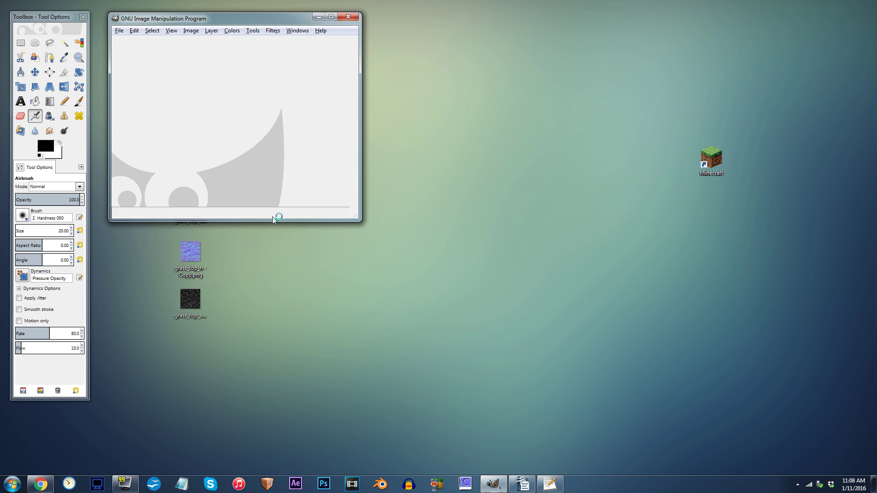
{"action": "left_click_drag", "start_coordinate": [179, 24], "coordinate": [683, 25]}
{"action": "left_click_drag", "start_coordinate": [185, 259], "coordinate": [709, 149]}
{"action": "scroll", "coordinate": [732, 80], "scroll_direction": "up", "scroll_amount": 2, "text": "ctrl"}
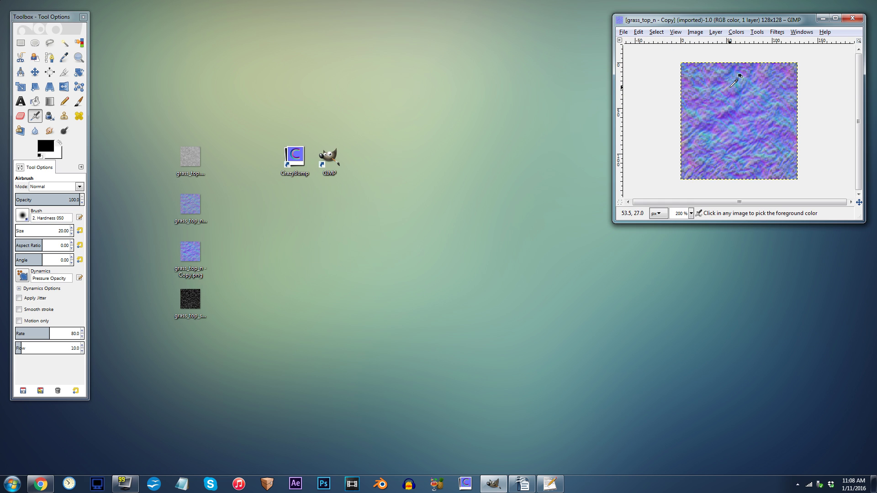
- Colorize the image green with hue 115, saturation 72 and lightness -36
{"action": "left_click", "coordinate": [711, 33]}
{"action": "mouse_move", "coordinate": [737, 32]}
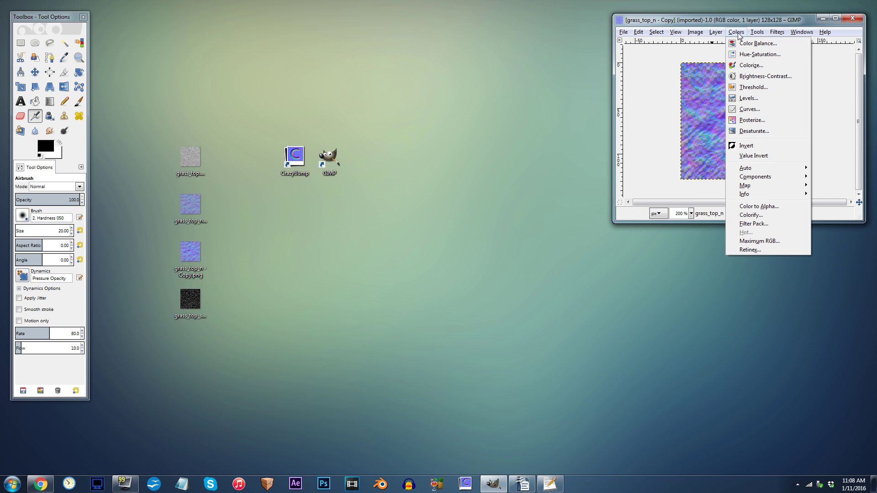
{"action": "left_click", "coordinate": [747, 67]}
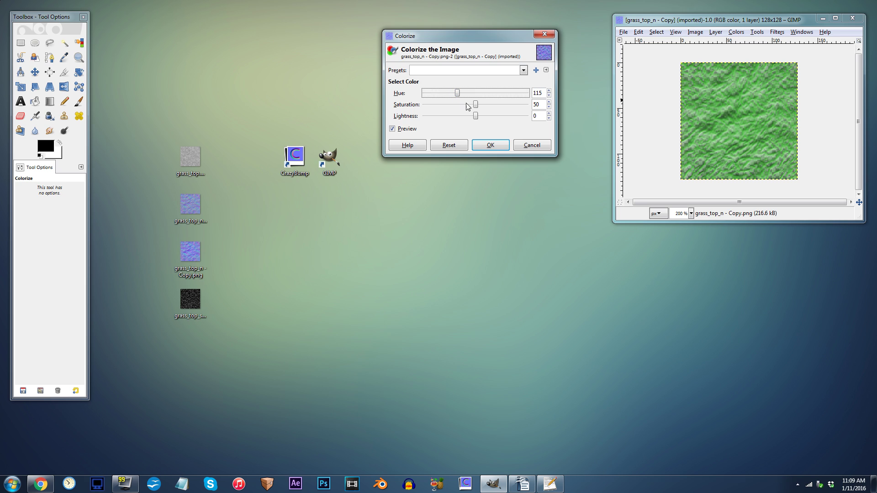
{"action": "left_click_drag", "start_coordinate": [476, 111], "coordinate": [458, 122]}
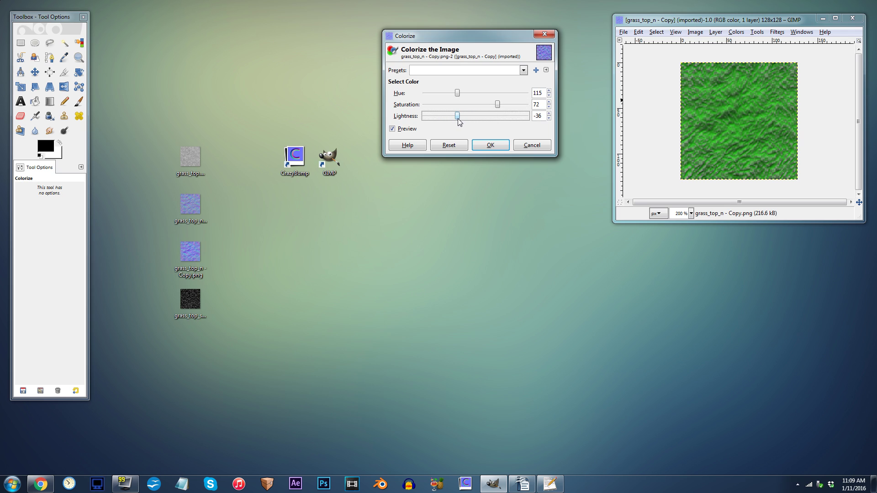
{"action": "left_click", "coordinate": [485, 144]}
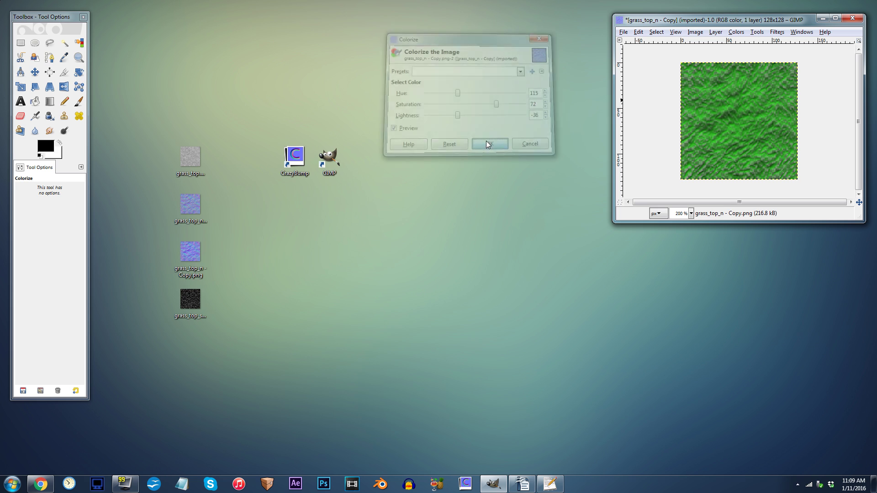
{"action": "left_click", "coordinate": [735, 32]}
- Apply Levels with the black input raised to 20
{"action": "left_click", "coordinate": [749, 98]}
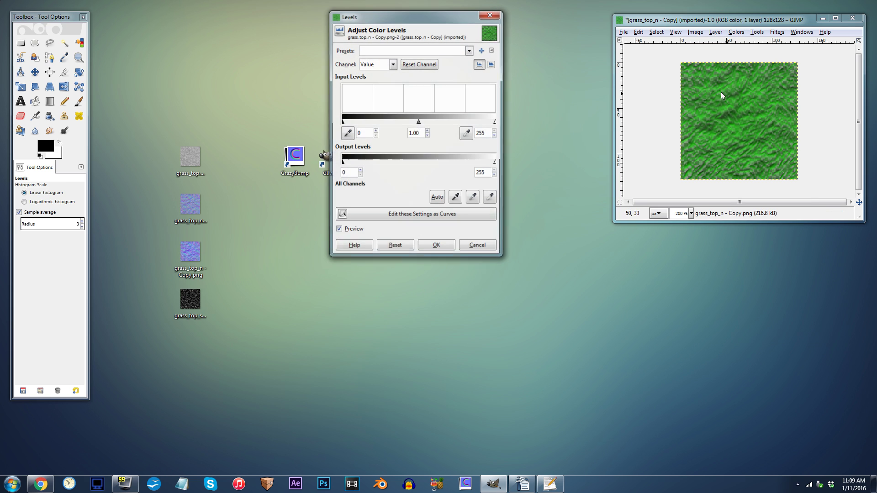
{"action": "left_click_drag", "start_coordinate": [342, 122], "coordinate": [353, 128]}
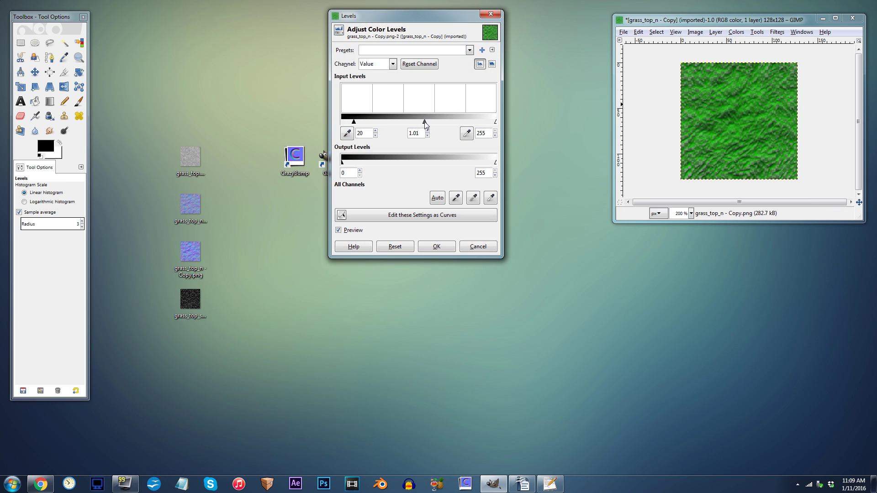
{"action": "left_click", "coordinate": [441, 246]}
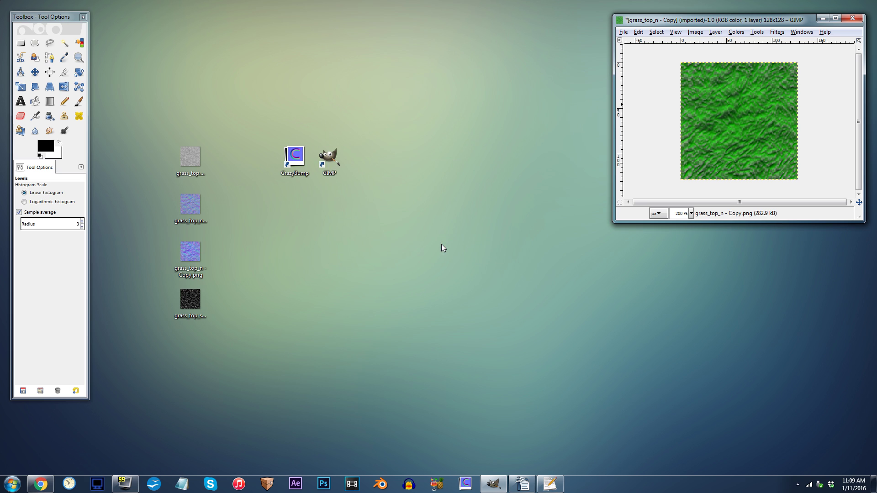
- Export the image to the desktop as grass_top_s2.png without overwriting grass_top_s.png
{"action": "left_click", "coordinate": [623, 33]}
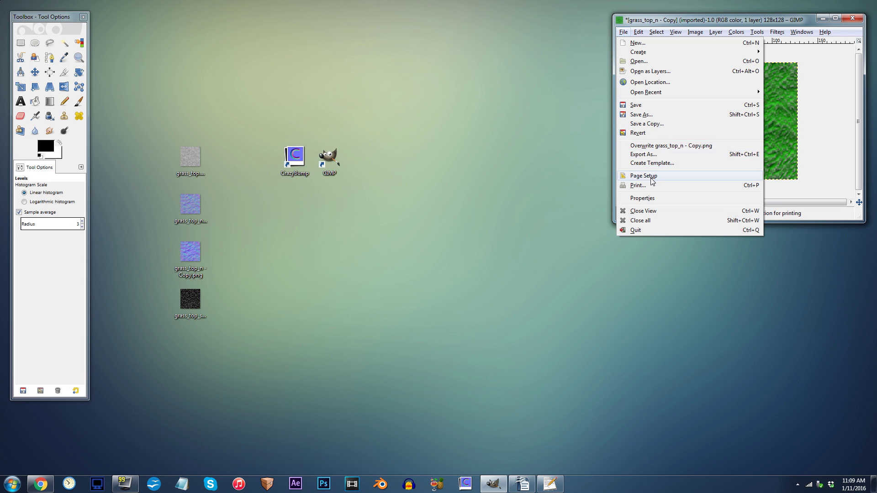
{"action": "left_click", "coordinate": [639, 154]}
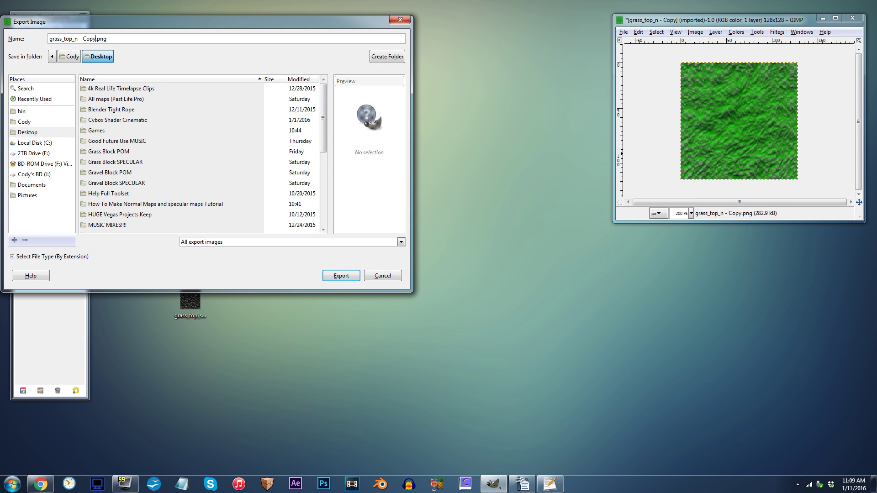
{"action": "left_click_drag", "start_coordinate": [95, 38], "coordinate": [77, 38]}
{"action": "type", "text": "s"}
{"action": "key", "text": "Return"}
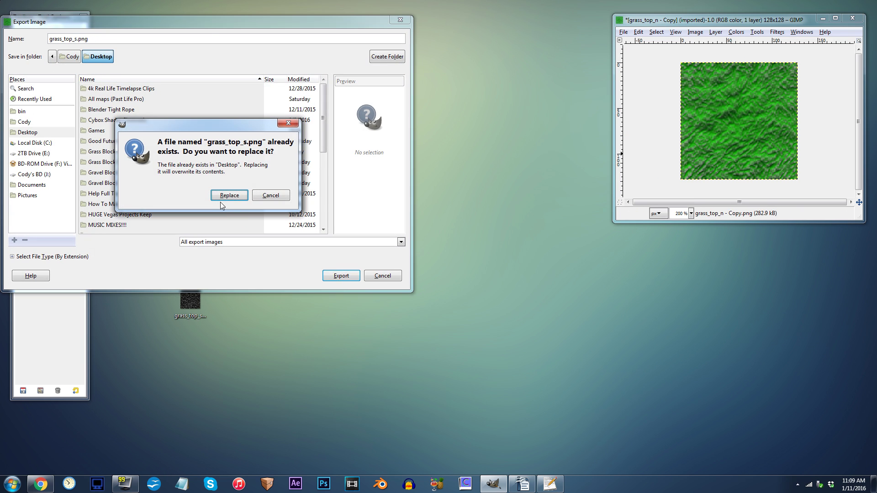
{"action": "key", "text": "Escape"}
{"action": "type", "text": "2"}
{"action": "left_click", "coordinate": [341, 276]}
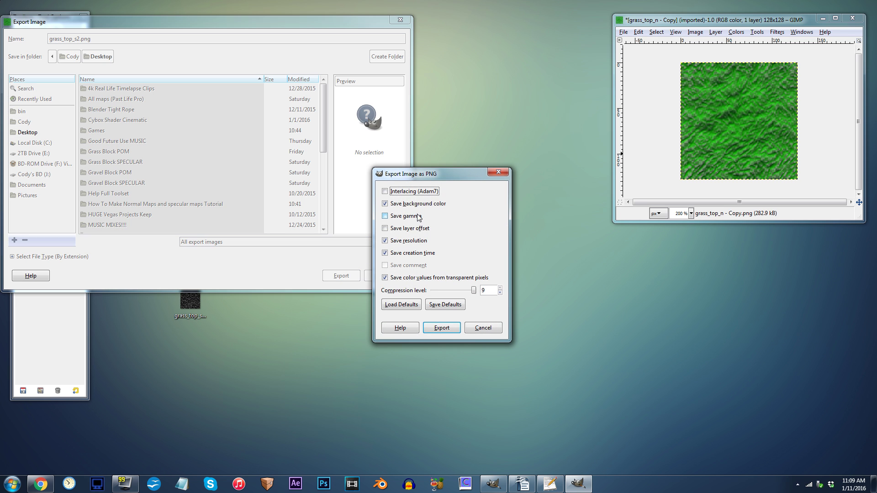
{"action": "key", "text": "Return"}
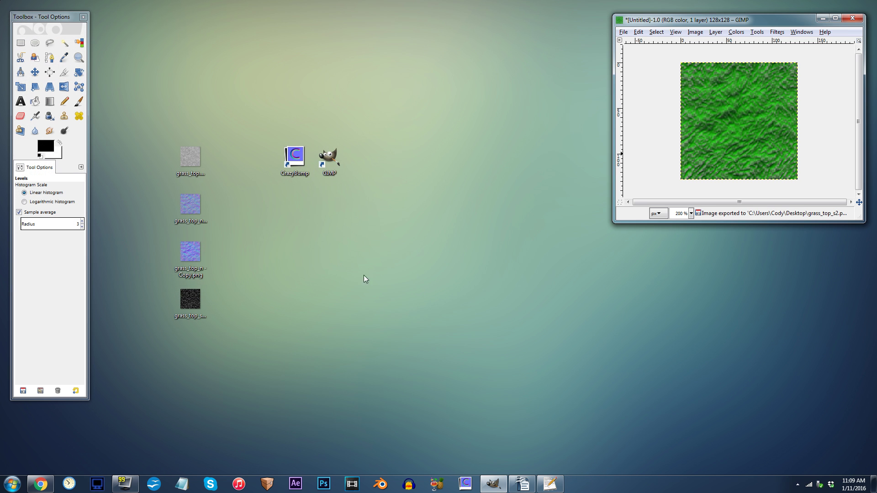
- Uncover the exported grass_top_s2.png on the desktop and view it in Photo Viewer
{"action": "left_click_drag", "start_coordinate": [71, 17], "coordinate": [101, 18]}
{"action": "double_click", "coordinate": [16, 11]}
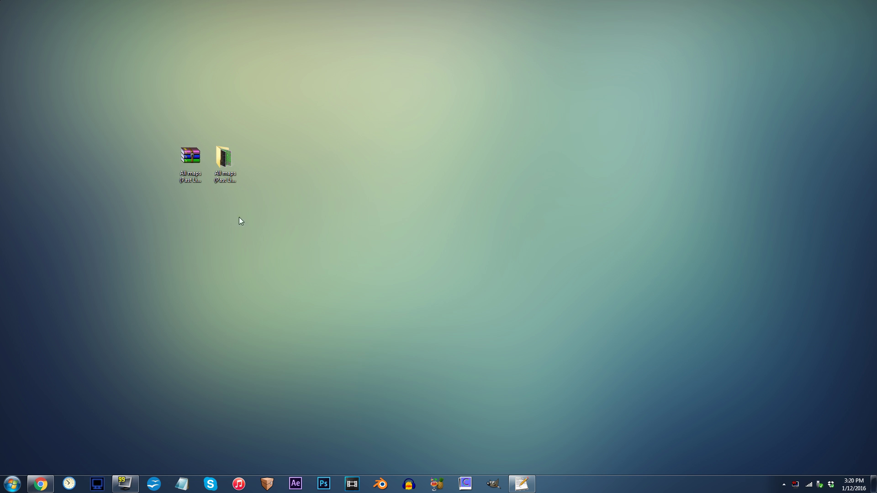
- Open All maps (Past Life Pro), check its Alternative Grass and Original Textures subfolders, then return
{"action": "double_click", "coordinate": [234, 162]}
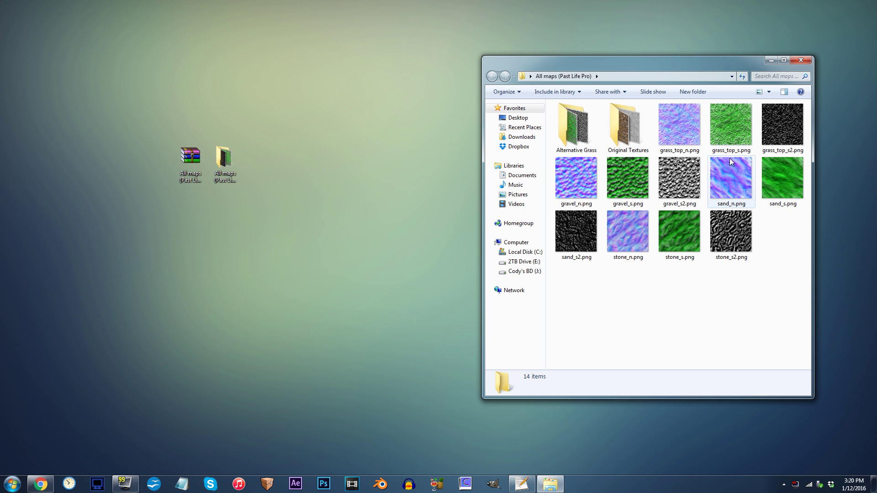
{"action": "double_click", "coordinate": [578, 129]}
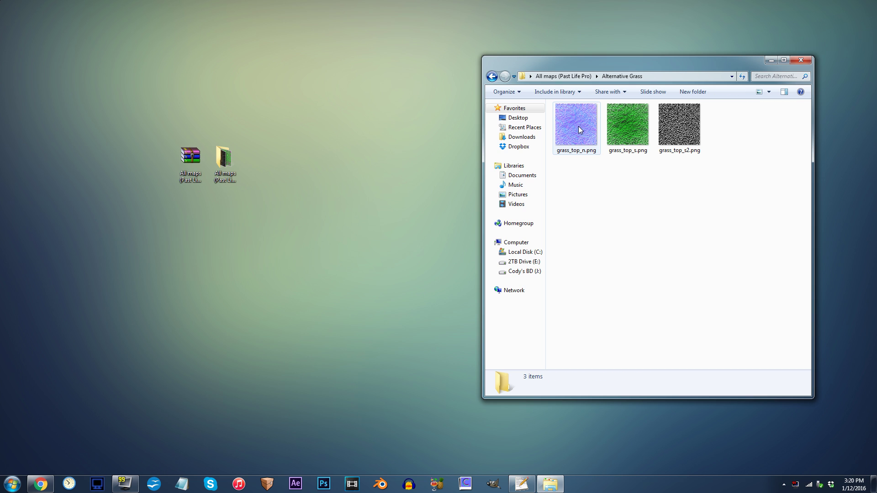
{"action": "left_click", "coordinate": [491, 76]}
{"action": "double_click", "coordinate": [607, 120]}
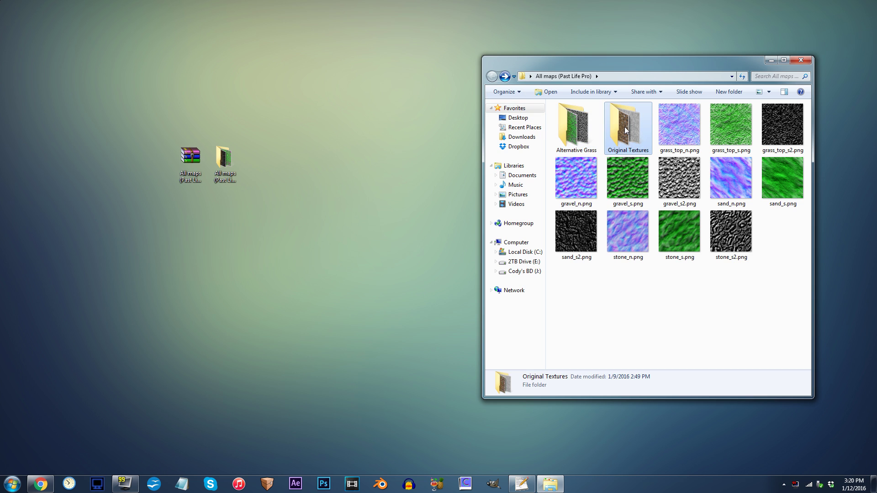
{"action": "left_click", "coordinate": [492, 76]}
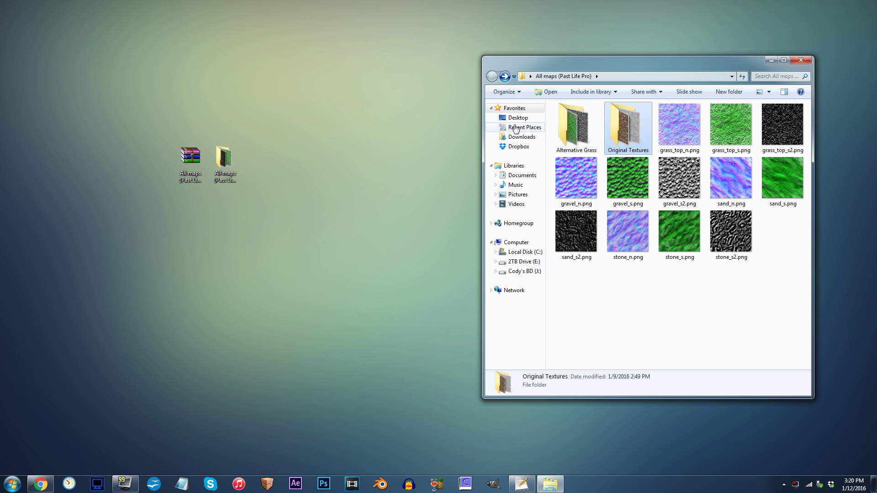